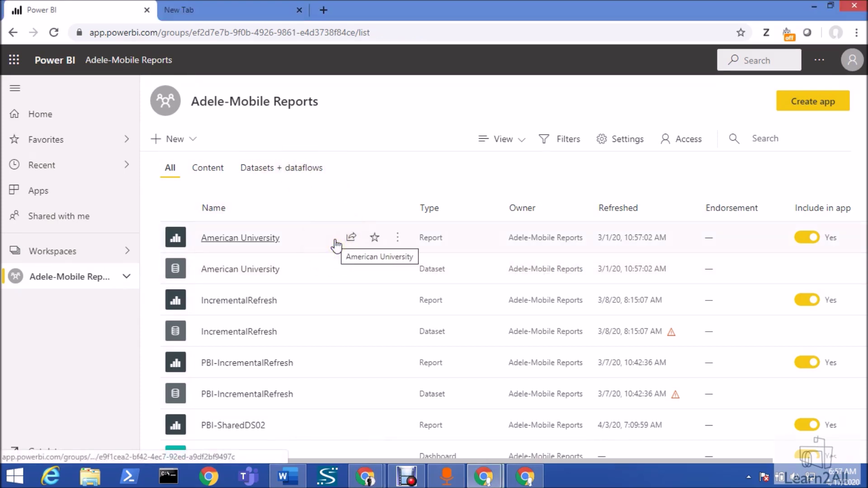
Open the School Managment report from the Adele-Mobile Reports workspace content list
scroll(335, 245, "down", 3)
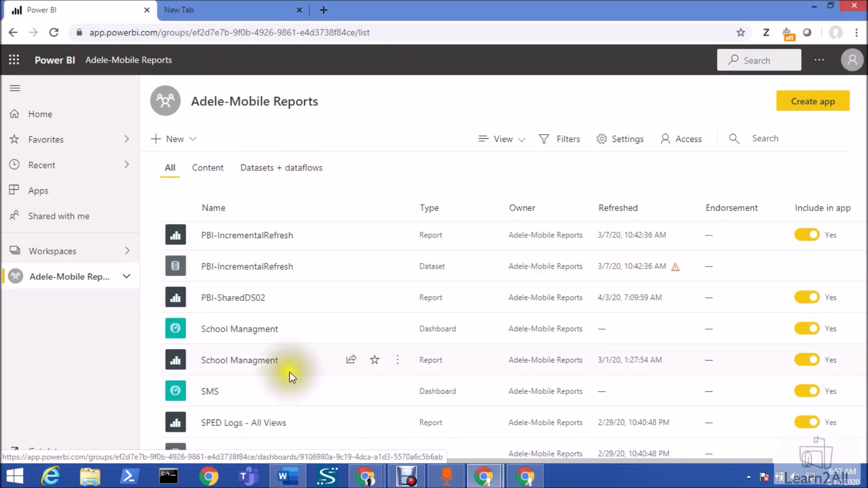
left_click(250, 360)
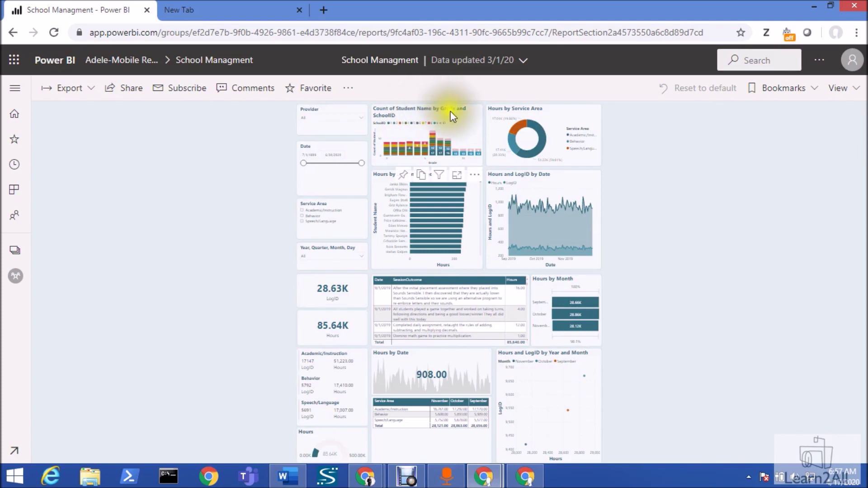
Copy the Count of Student Name by Grade and SchoolID chart to the clipboard as an image
left_click(421, 177)
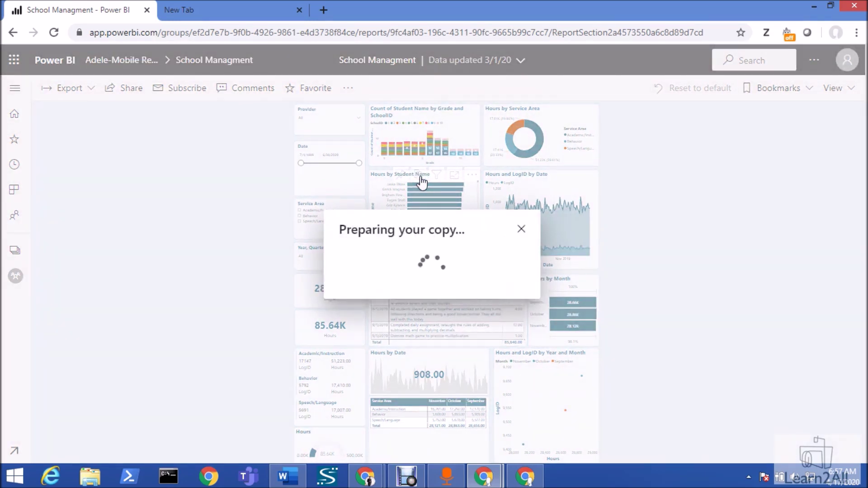
left_click(468, 277)
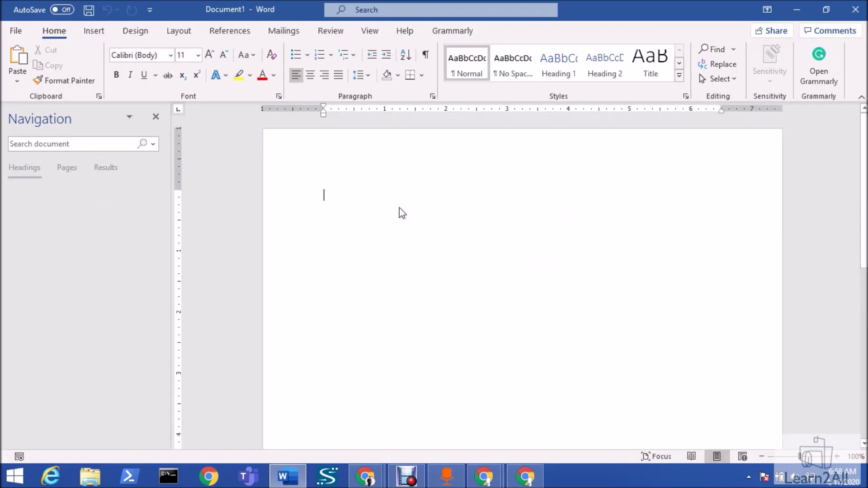
Paste the Count of Student Name chart into the blank Word document with Ctrl+V
key("ctrl+v")
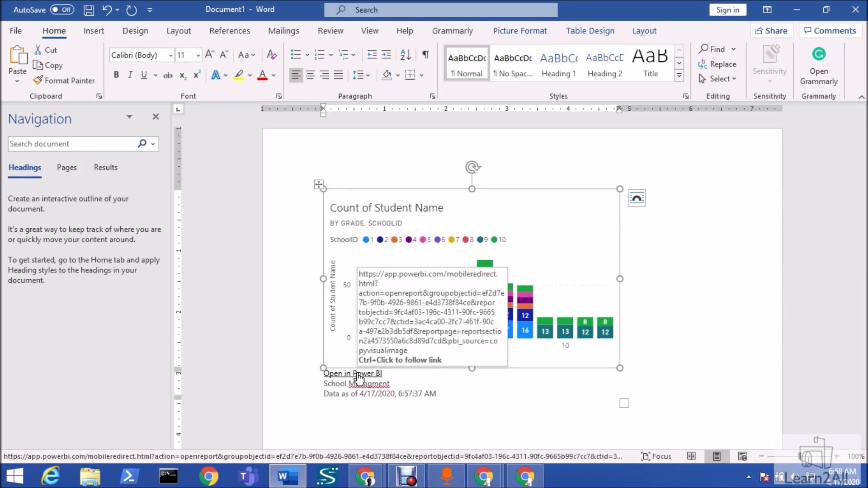
left_click(397, 383)
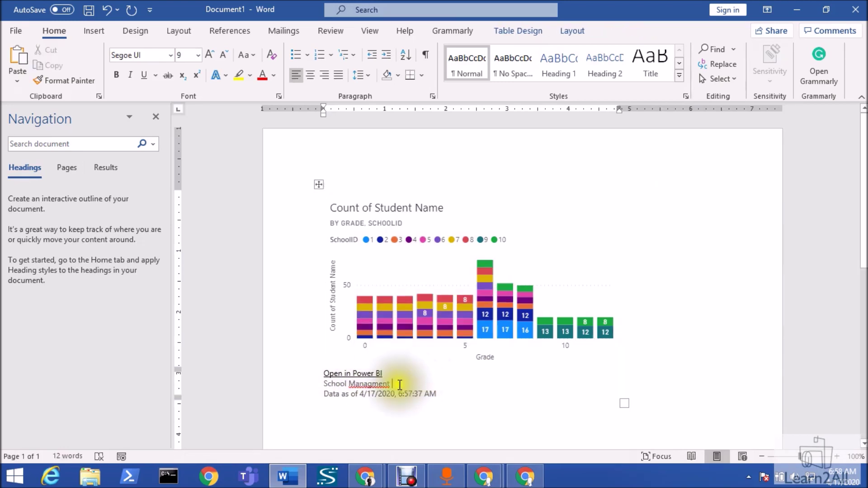
triple_click(367, 385)
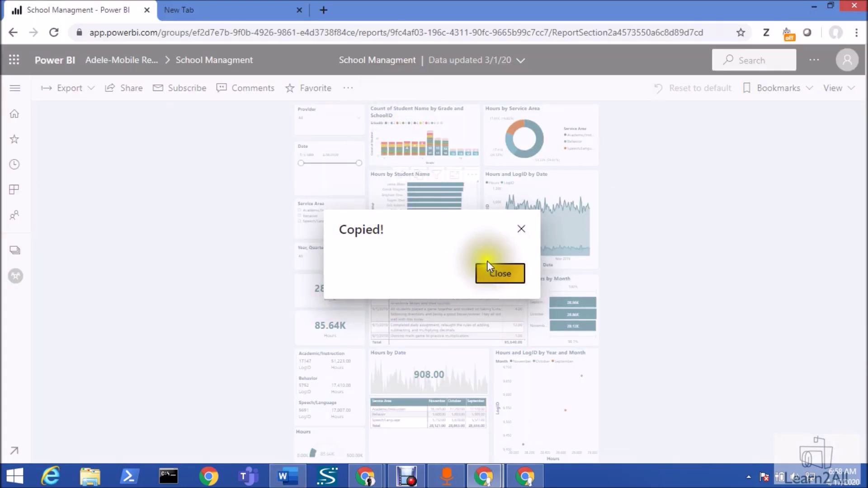
Inspect the pasted chart's School Managment and data-as-of caption lines
left_click(495, 271)
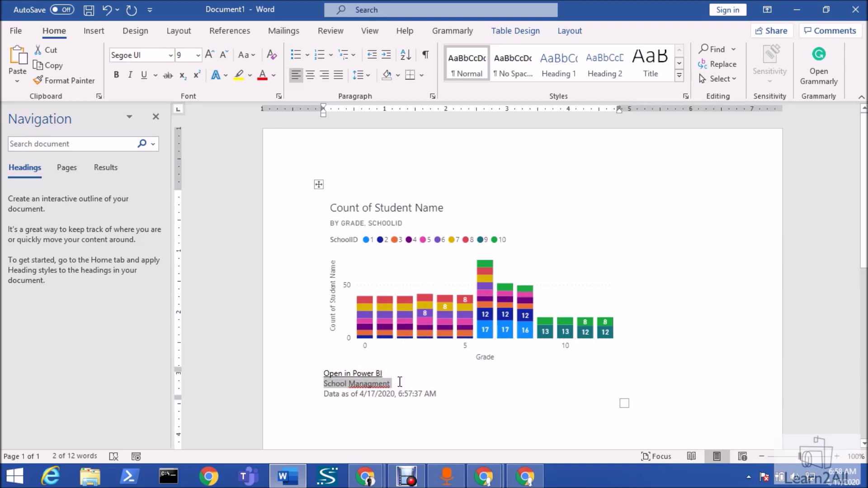
left_click(361, 394)
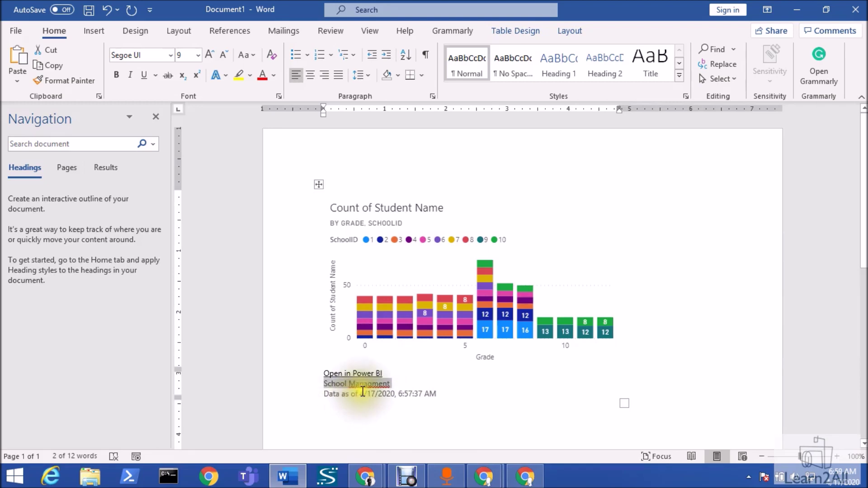
left_click(436, 385)
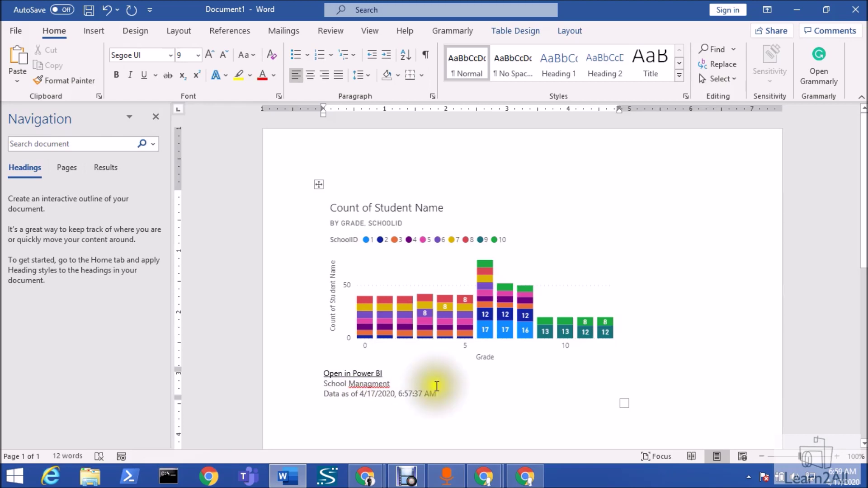
left_click(436, 385)
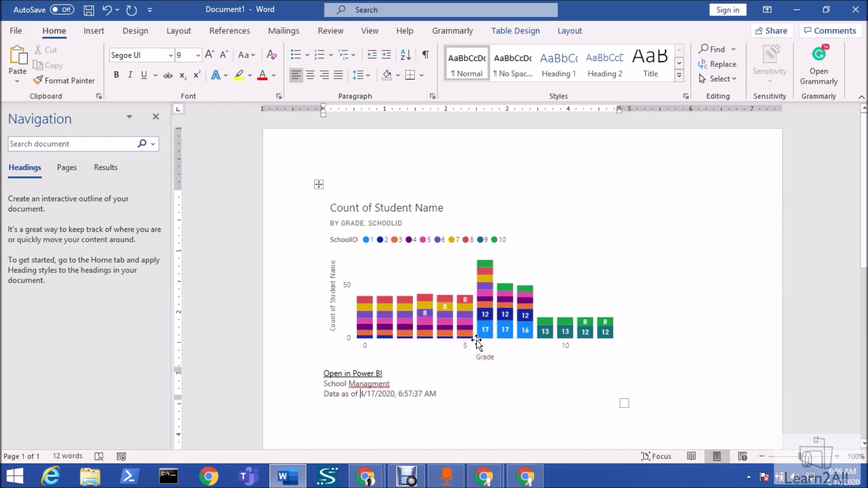
key("alt+Tab")
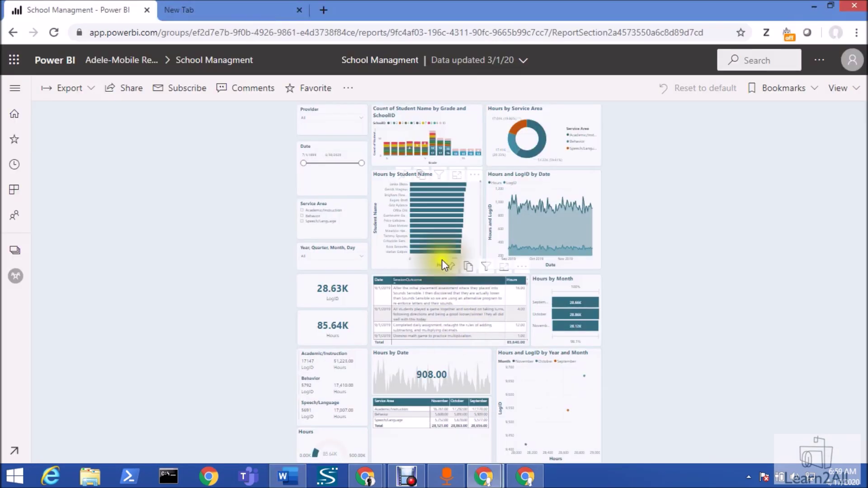
Filter the report to a single provider with the Provider slicer
left_click(343, 120)
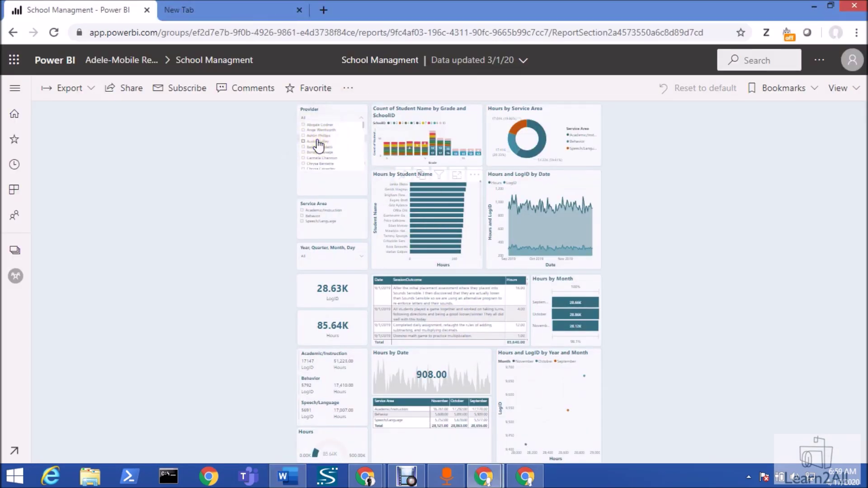
left_click(318, 143)
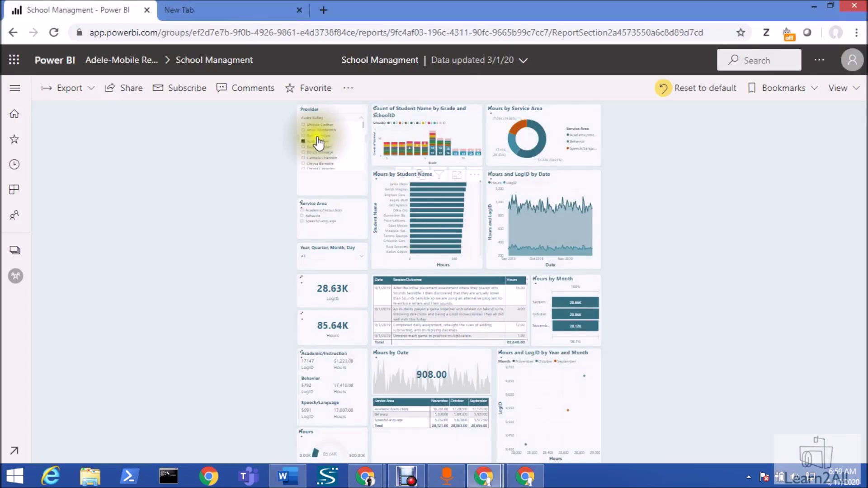
left_click(438, 177)
left_click(438, 176)
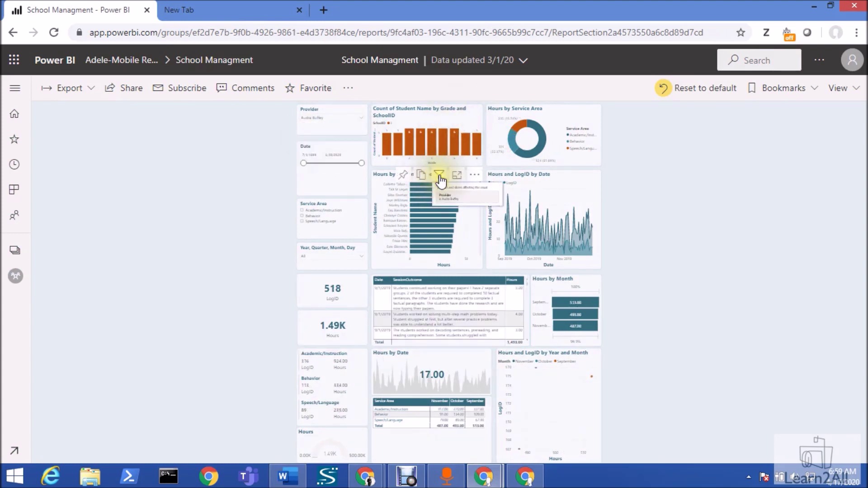
Copy the provider-filtered Count of Student Name chart to the clipboard as an image
left_click(420, 179)
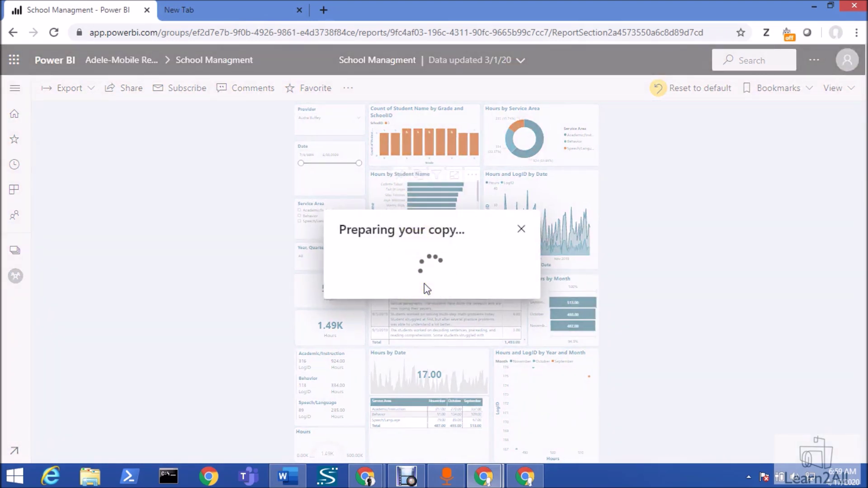
left_click(470, 284)
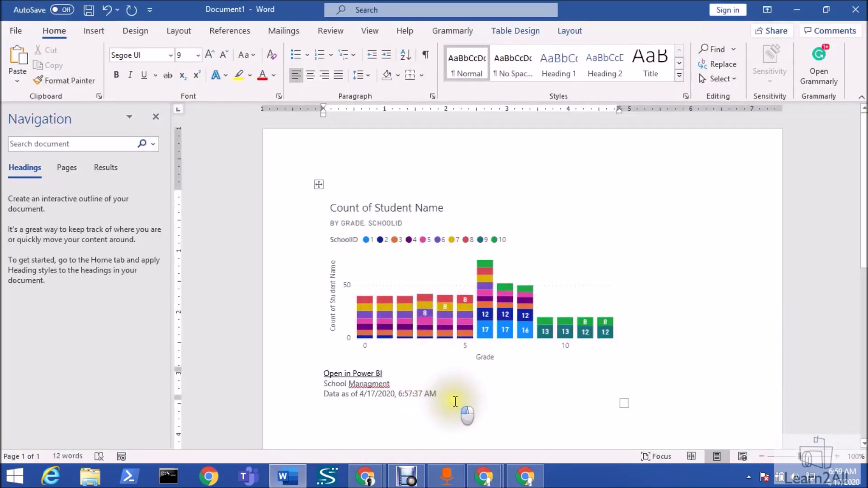
left_click(456, 401)
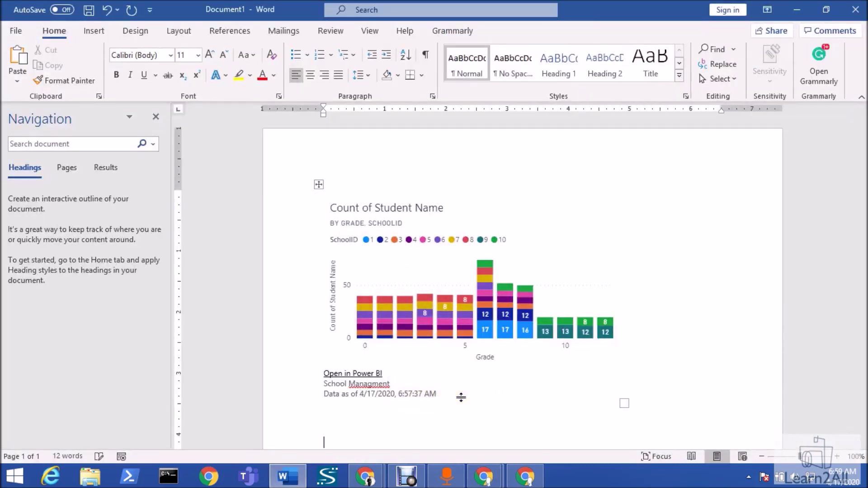
Paste the provider-filtered chart below the first one and check its Filtered by Provider caption
key("ctrl+v")
left_click(520, 427)
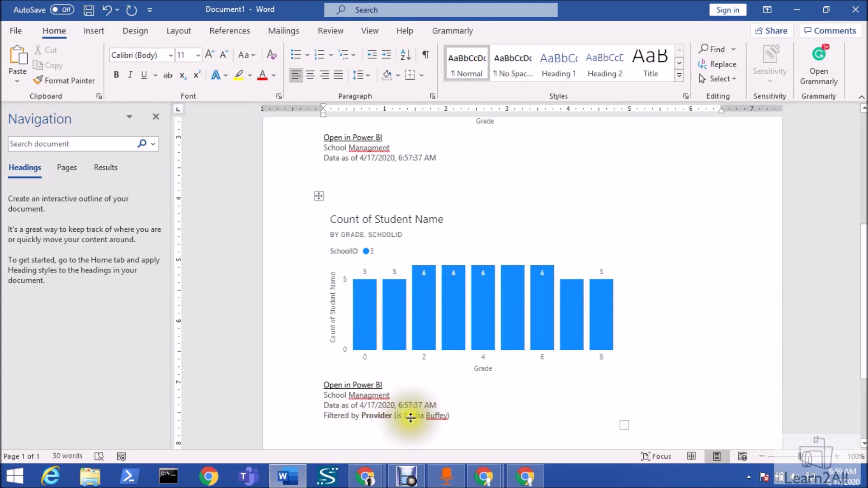
left_click(382, 223)
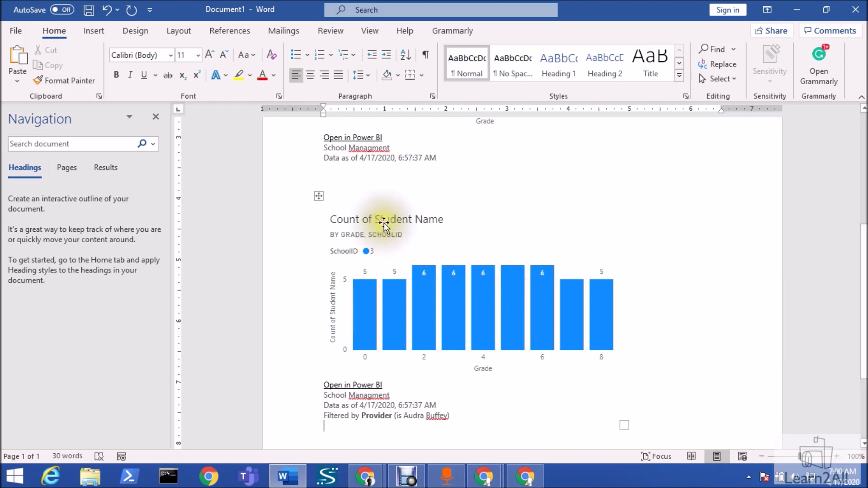
left_click(434, 256)
mouse_move(434, 257)
left_mouse_down()
mouse_move(368, 258)
mouse_move(523, 281)
mouse_move(463, 278)
left_mouse_up()
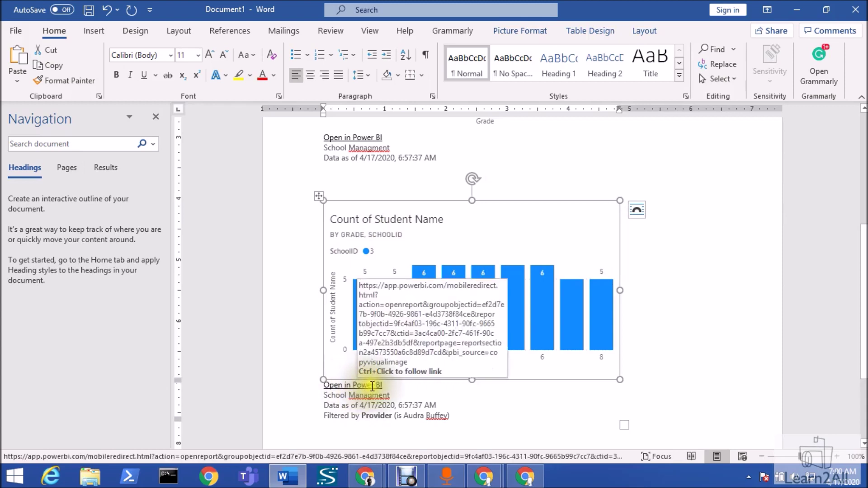
left_click(350, 396)
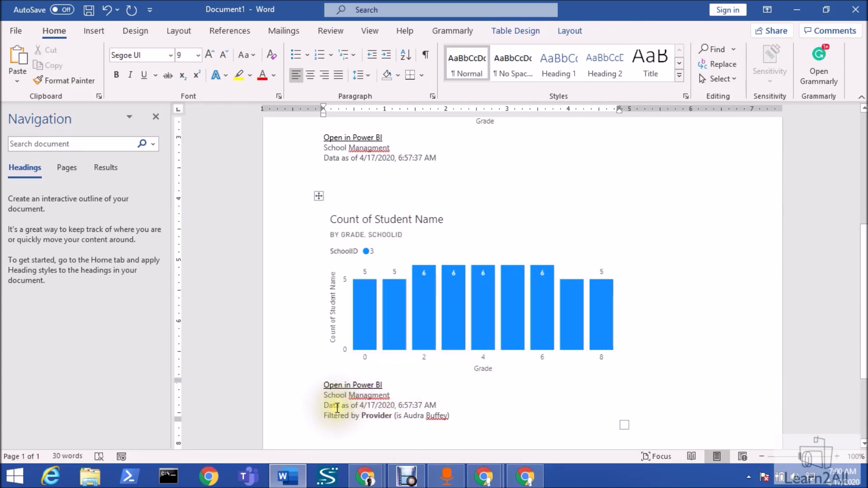
left_click(351, 405)
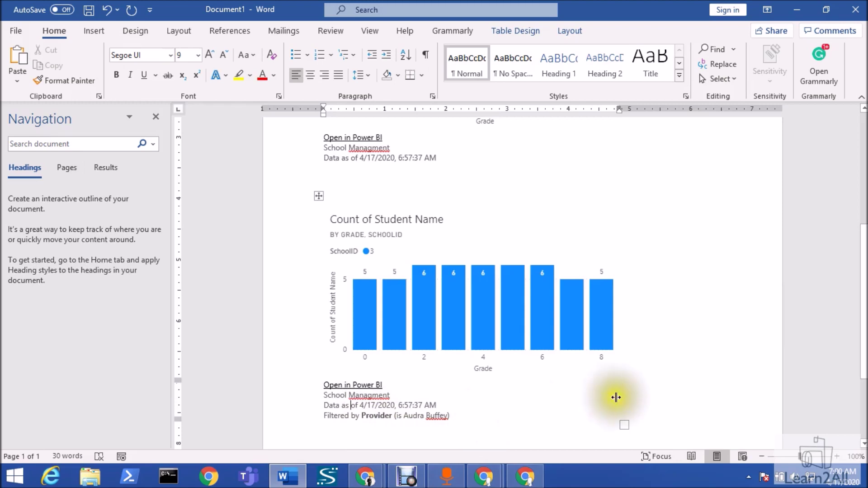
left_click(325, 429)
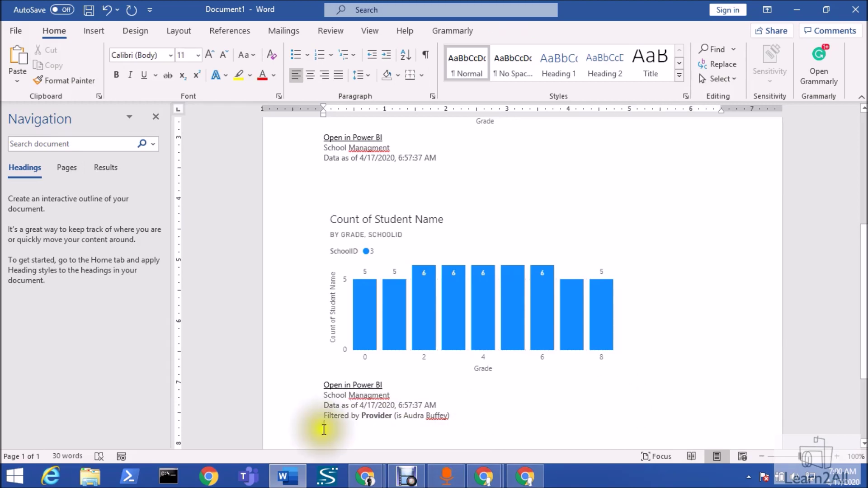
Open the School Managment dashboard from the workspace list sorted by Type
mouse_move(492, 474)
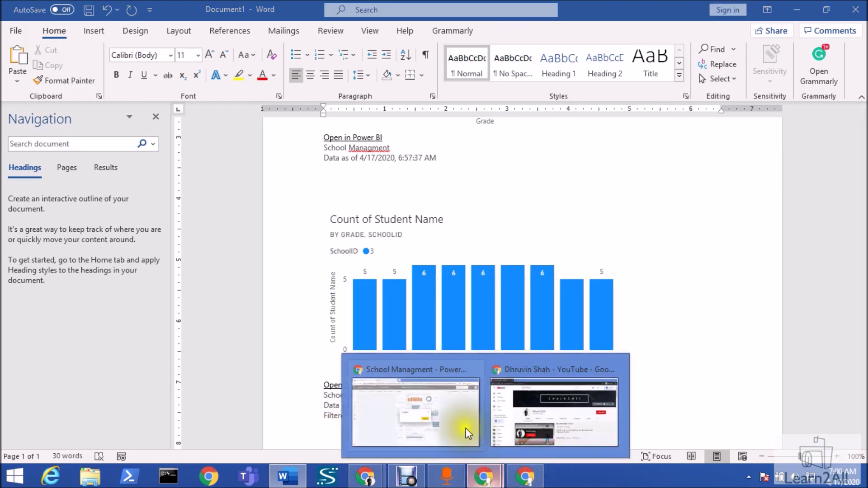
left_click(434, 404)
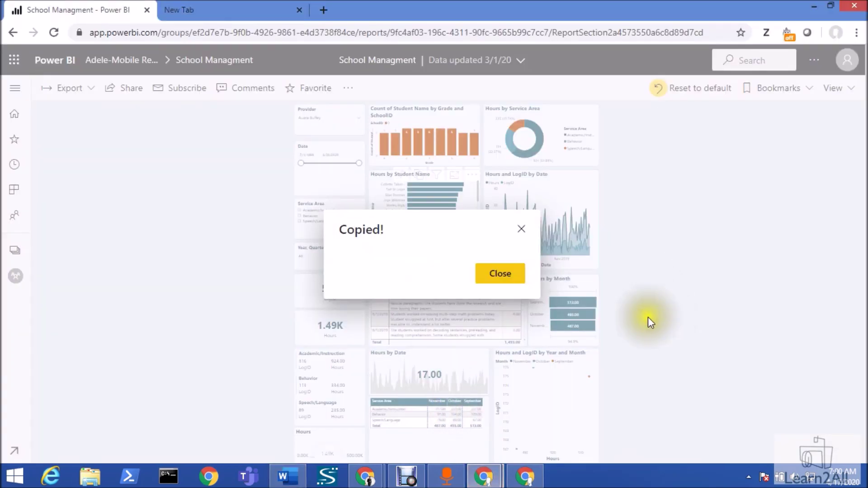
left_click(499, 272)
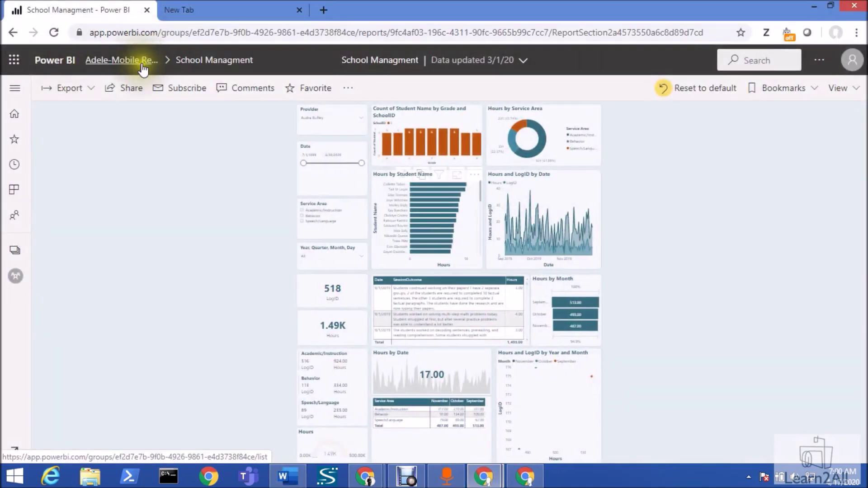
left_click(142, 64)
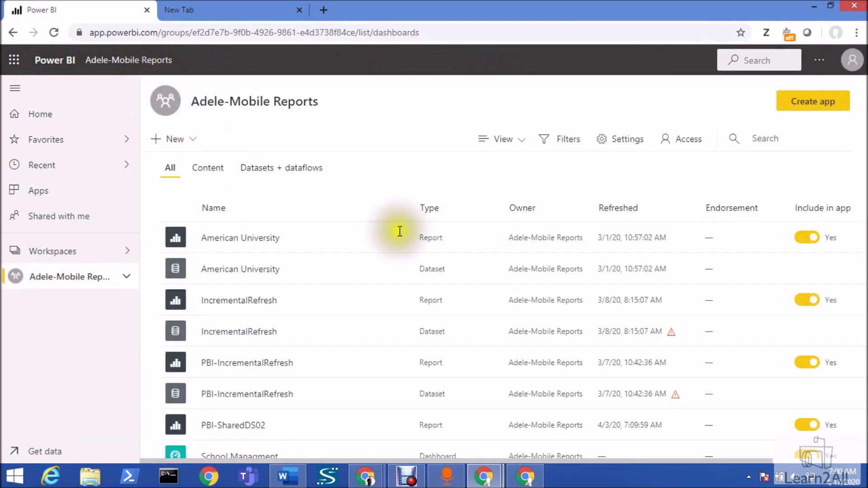
left_click(447, 210)
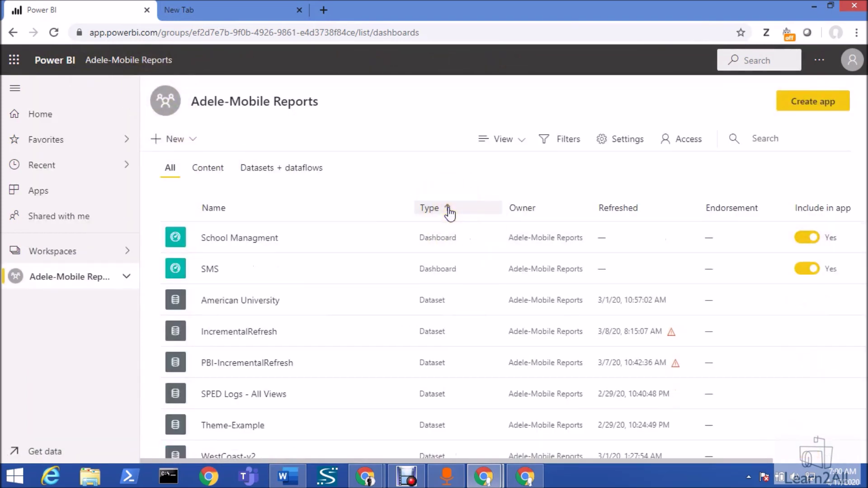
left_click(231, 243)
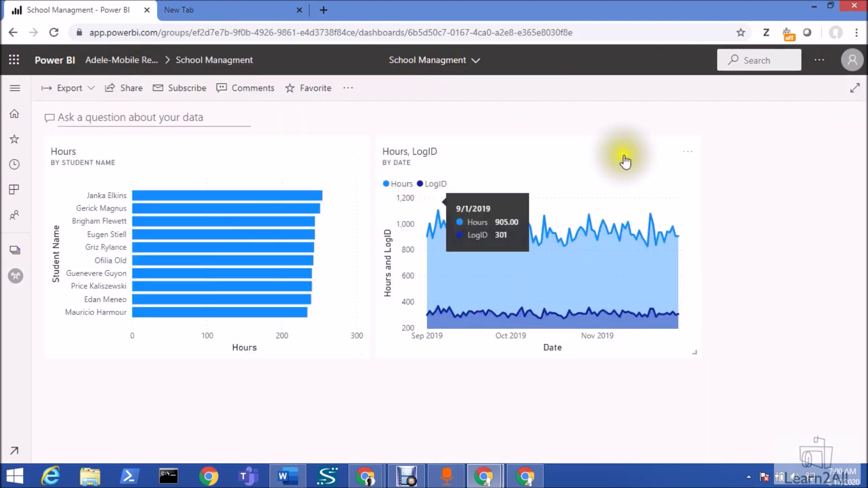
Copy the Hours, LogID by Date tile as an image and return to Word
left_click(688, 154)
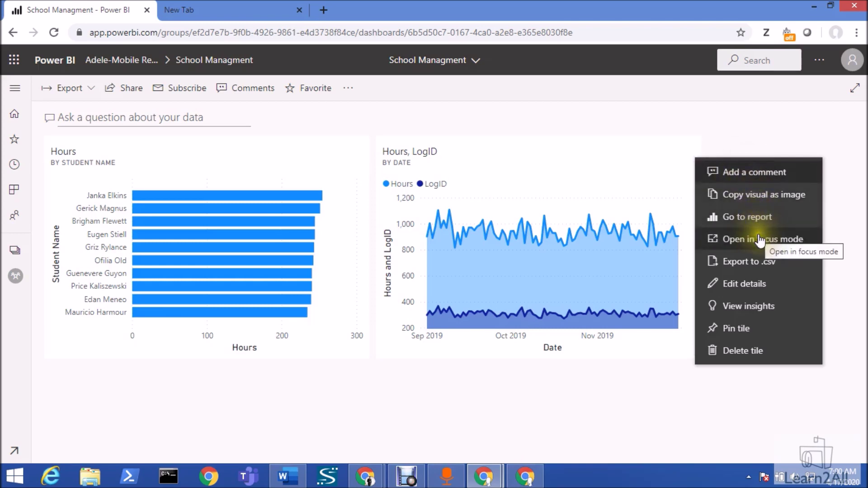
left_click(762, 198)
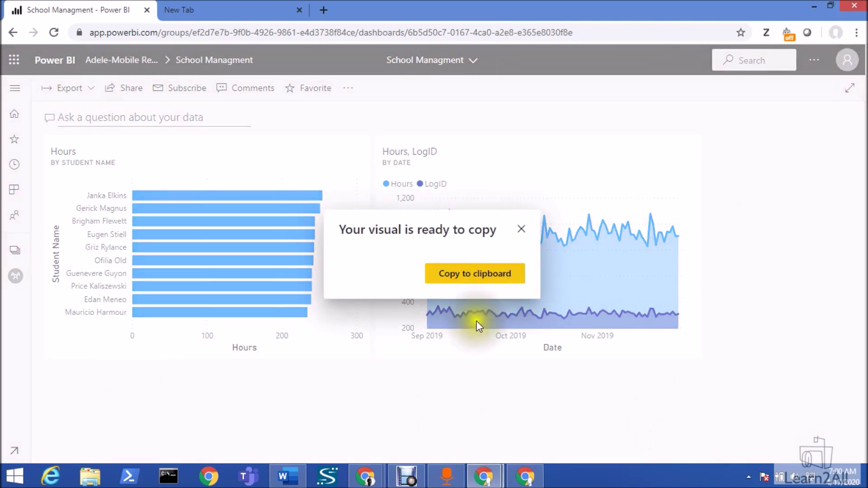
left_click(475, 274)
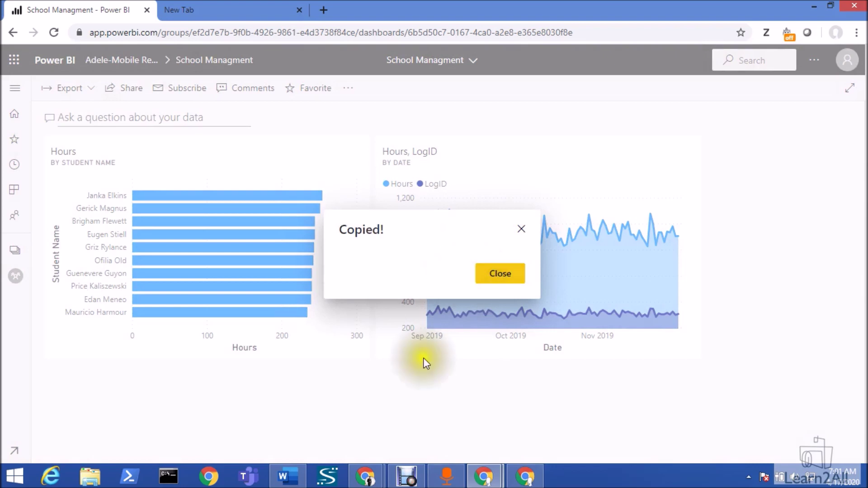
left_click(288, 475)
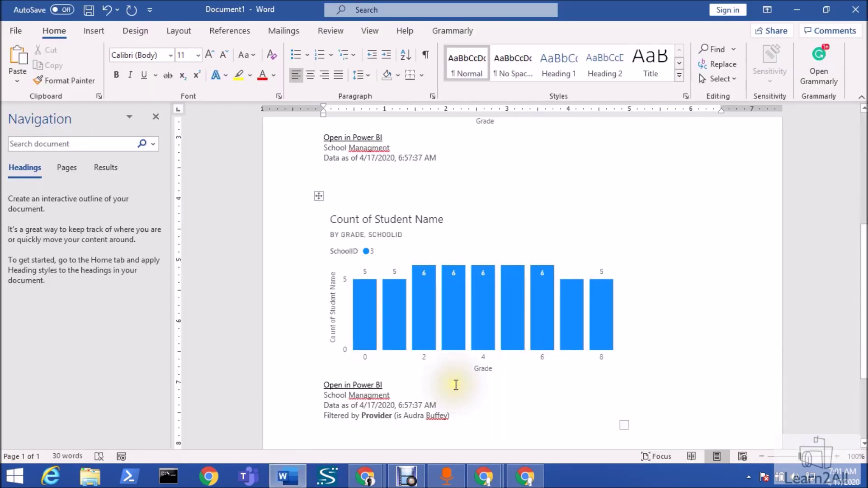
Paste the Hours, LogID chart below the existing charts and check its data date line
scroll(454, 382, "down", 1)
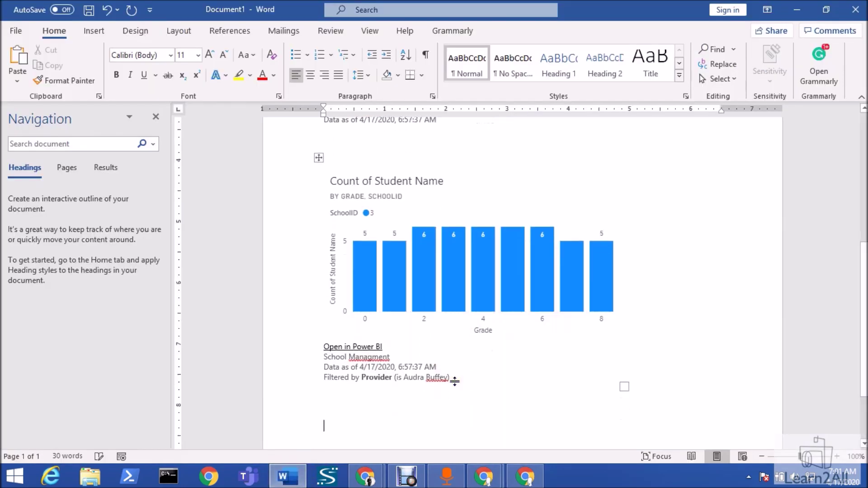
key("ctrl+v")
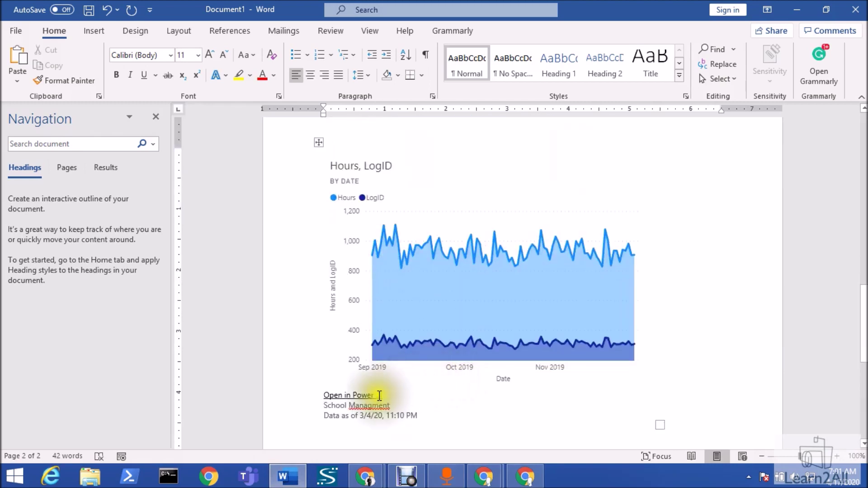
mouse_move(367, 398)
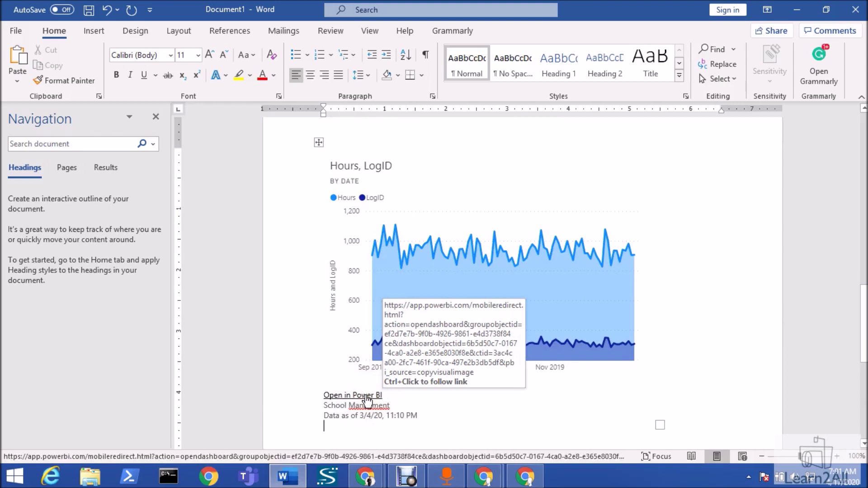
left_click(386, 409)
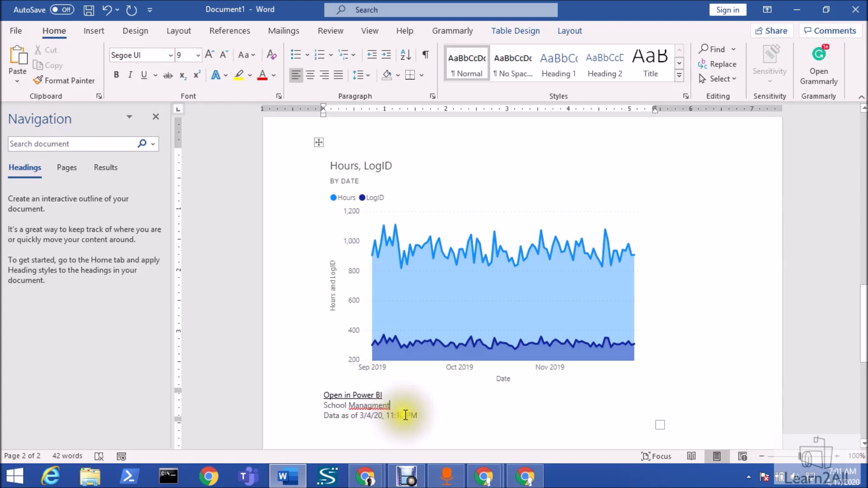
left_click(405, 415)
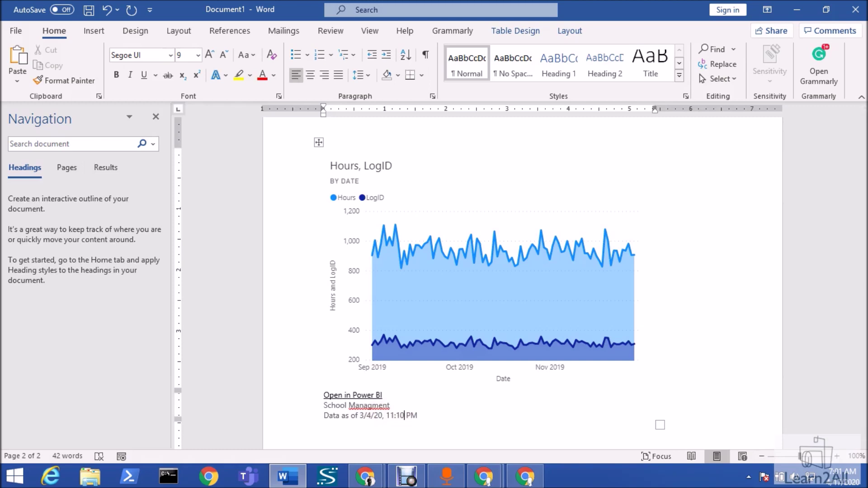
Check the provider-filtered chart's Open in Power BI caption hyperlink to app.powerbi.com
key("alt+Tab")
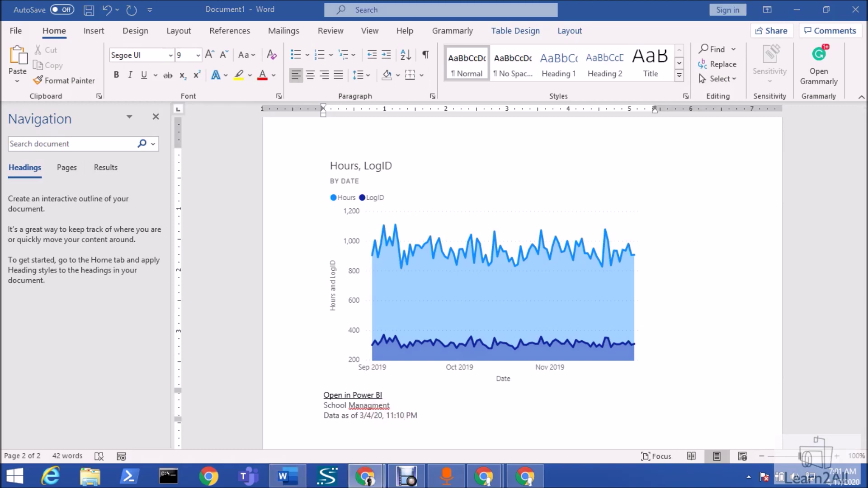
left_click(497, 238)
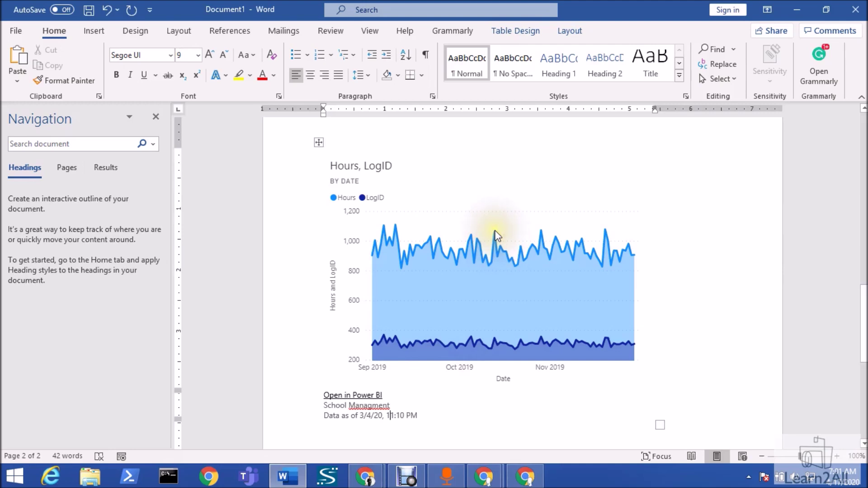
scroll(467, 278, "up", 3)
scroll(468, 278, "up", 15)
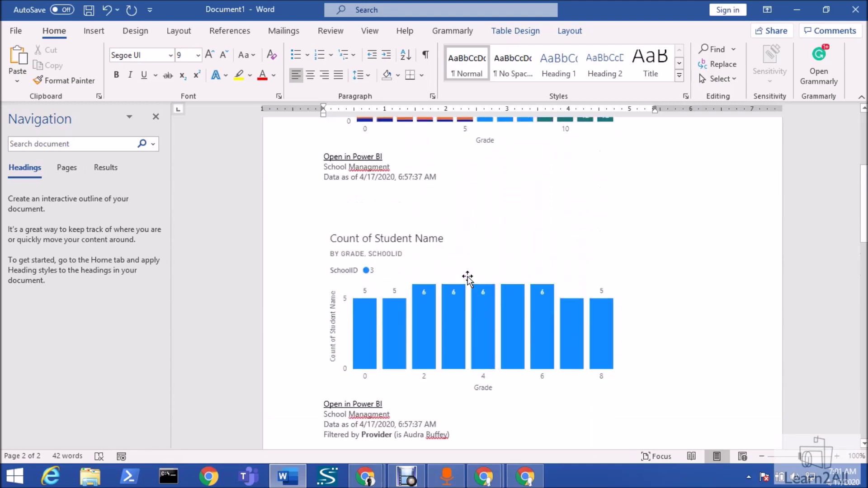
scroll(468, 278, "up", 5)
scroll(467, 278, "down", 5)
scroll(468, 278, "down", 5)
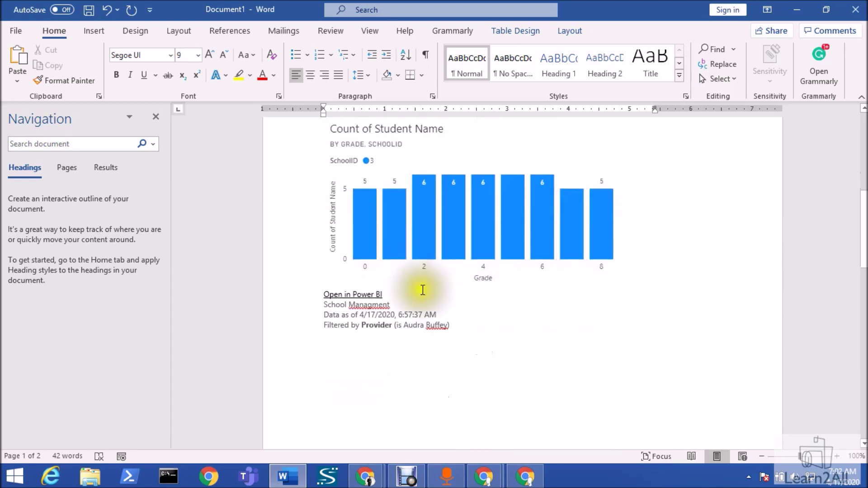
left_click(395, 301)
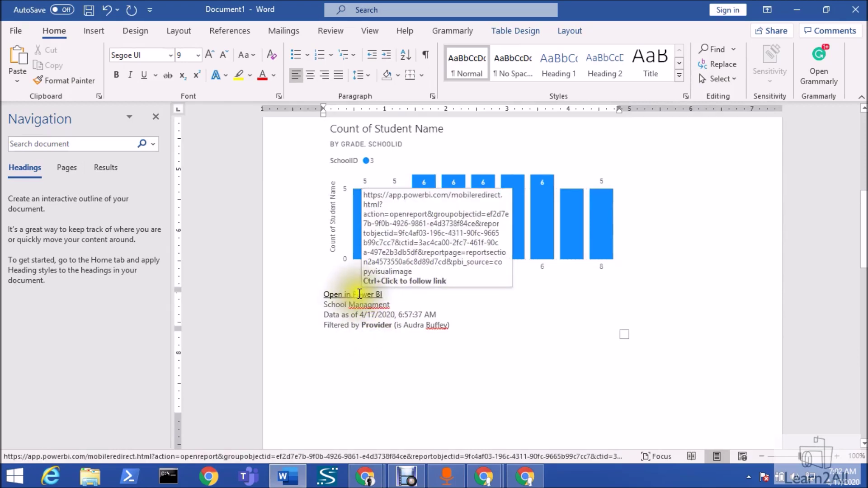
left_click(387, 294)
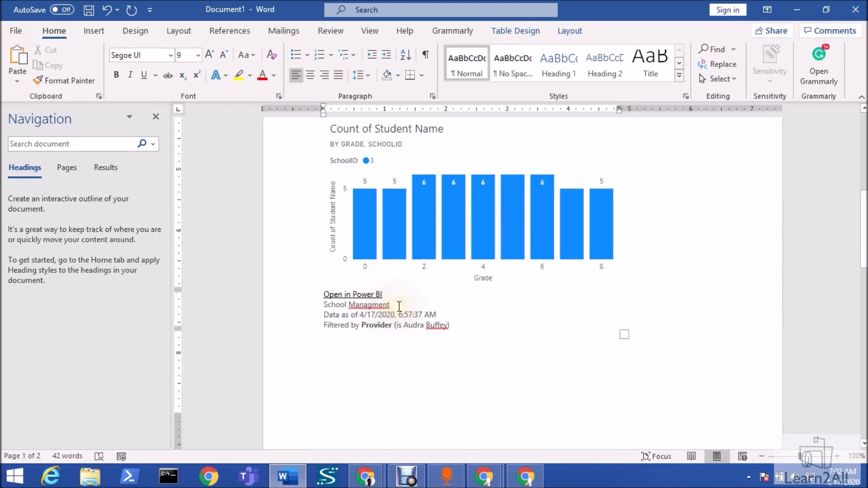
left_click(403, 303)
left_click(416, 304)
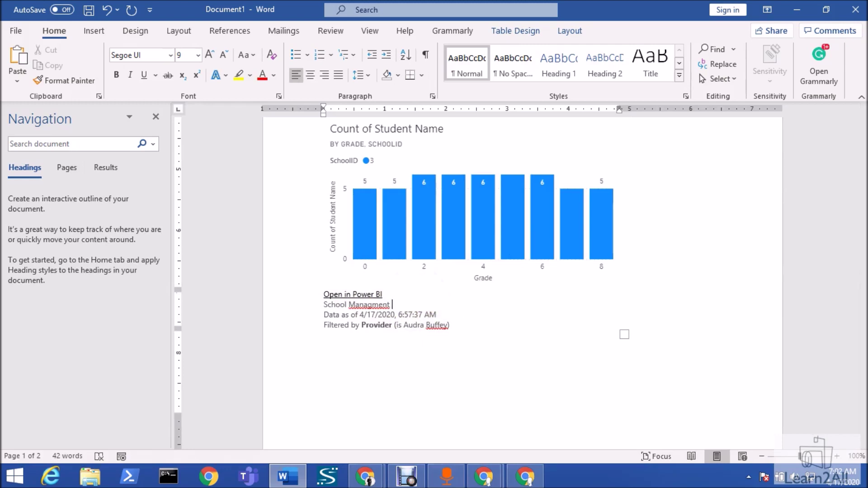
left_click(321, 285)
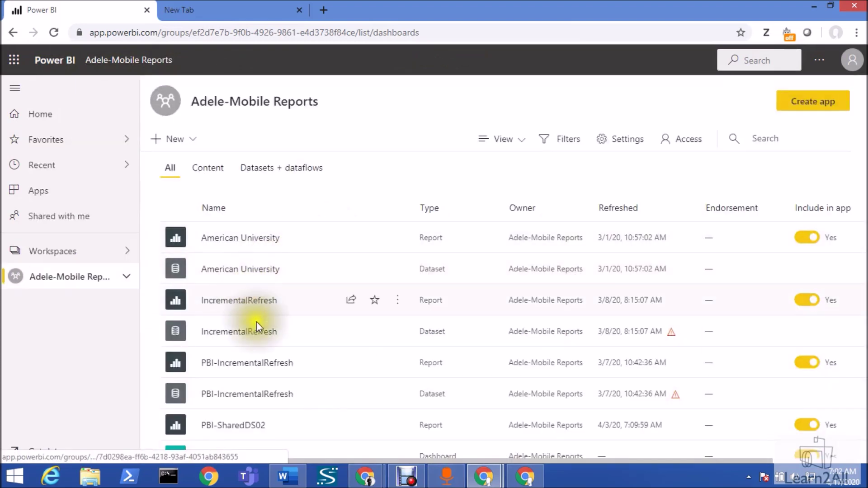
Reopen the School Managment report and switch it to Edit mode via More options
scroll(274, 353, "down", 2)
scroll(274, 352, "down", 1)
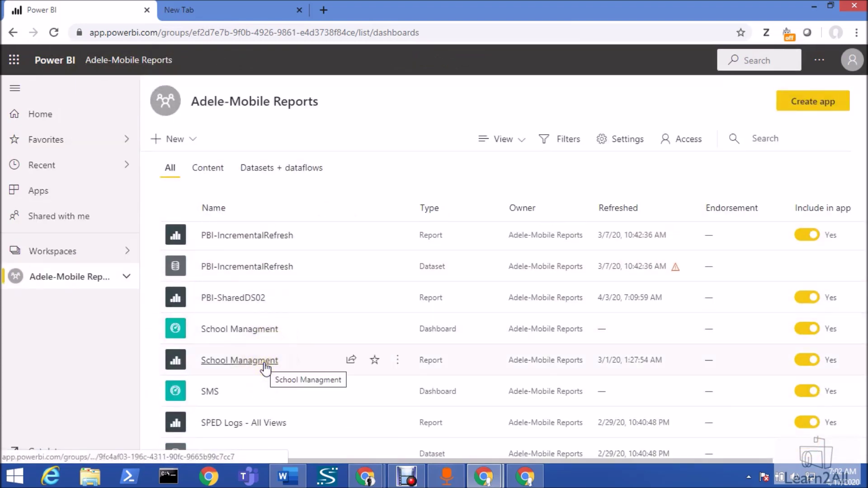
left_click(264, 365)
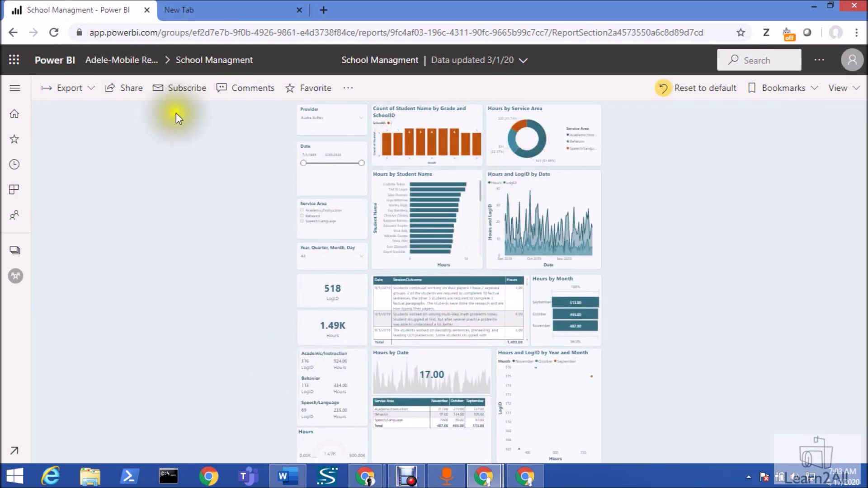
left_click(348, 88)
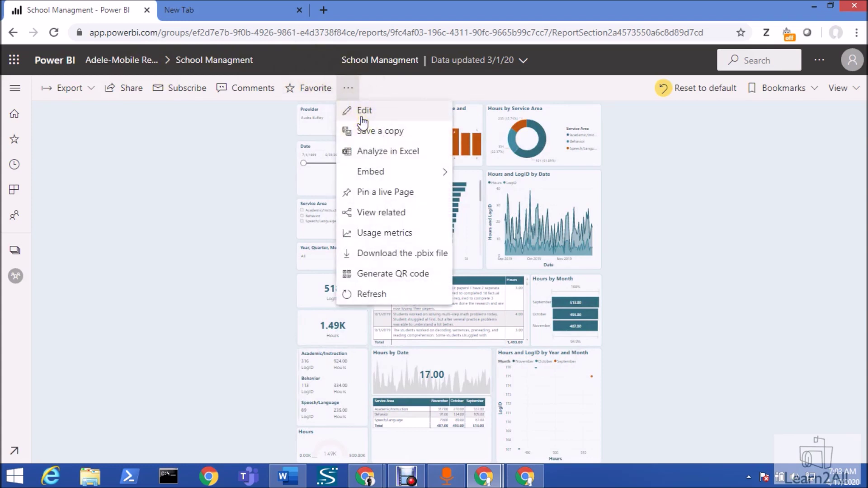
left_click(363, 111)
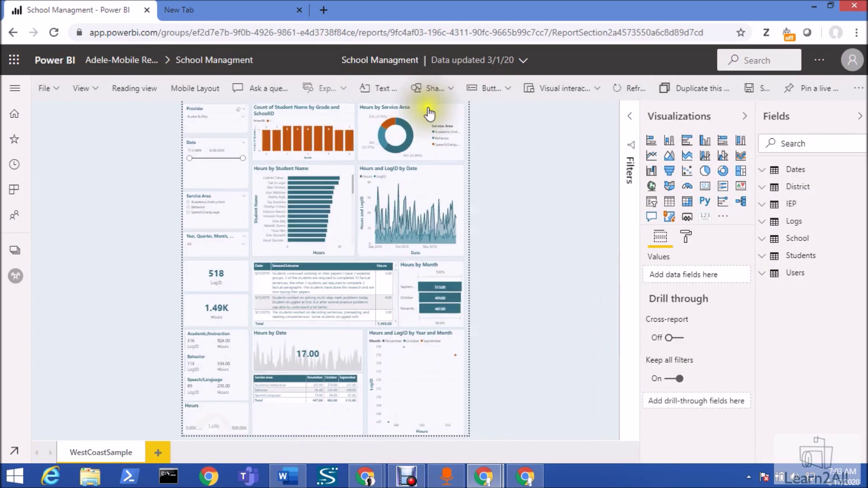
Set Copy icon to Off in the Count of Student Name chart's Visual header settings
left_click(330, 116)
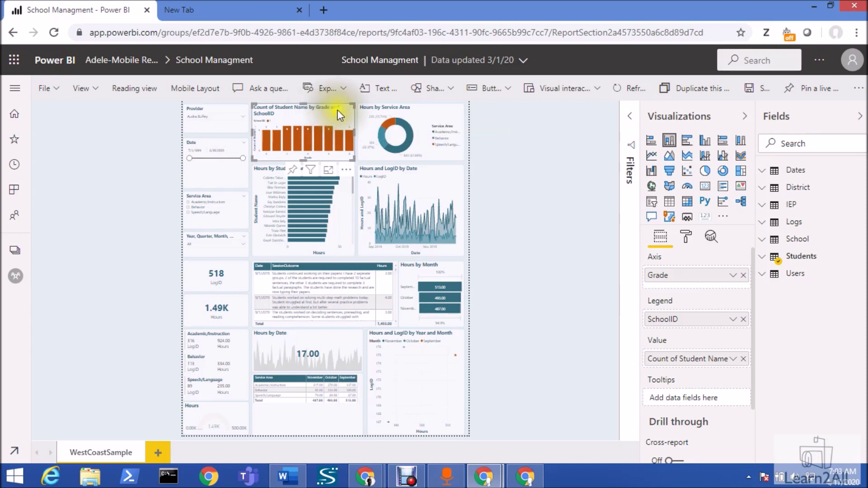
left_click(690, 186)
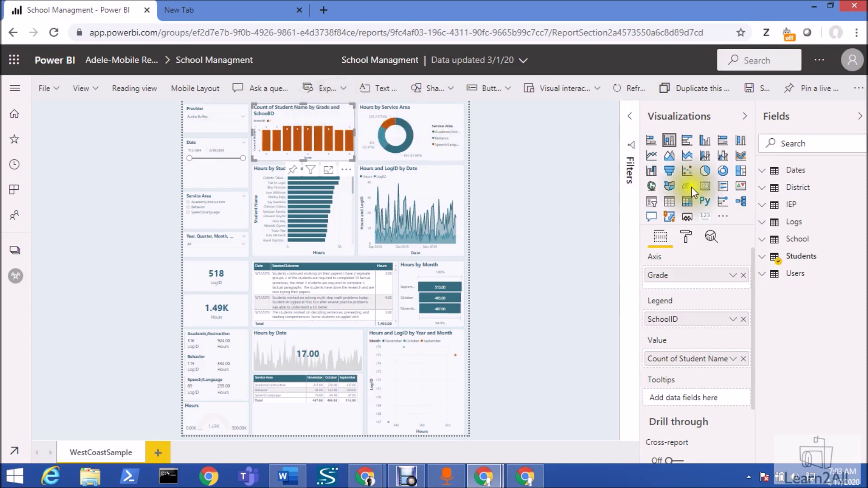
left_click(685, 237)
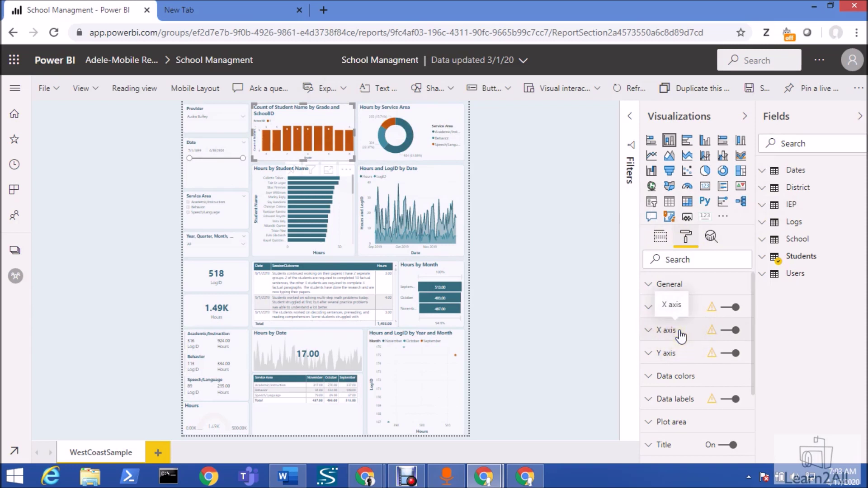
scroll(681, 336, "down", 3)
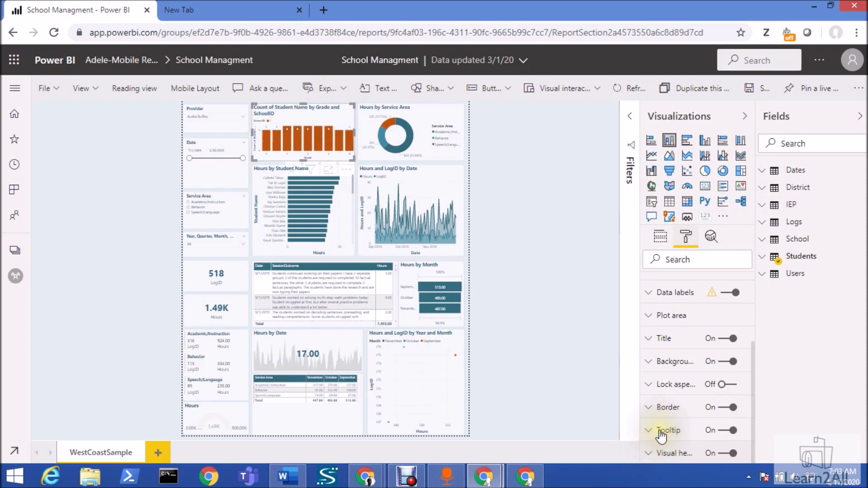
left_click(672, 453)
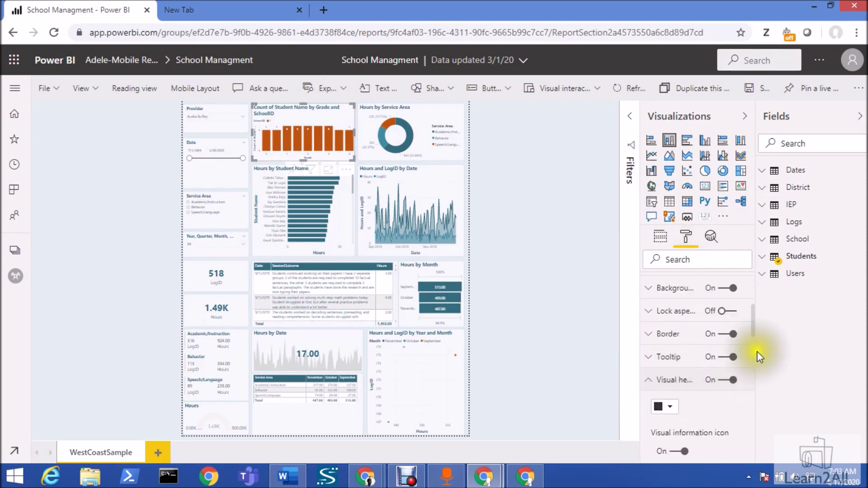
left_click_drag(753, 329, 744, 429)
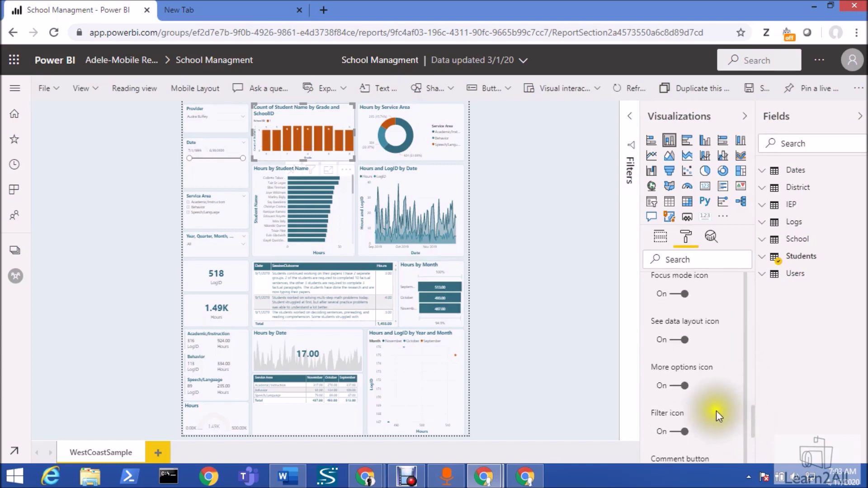
scroll(717, 411, "down", 3)
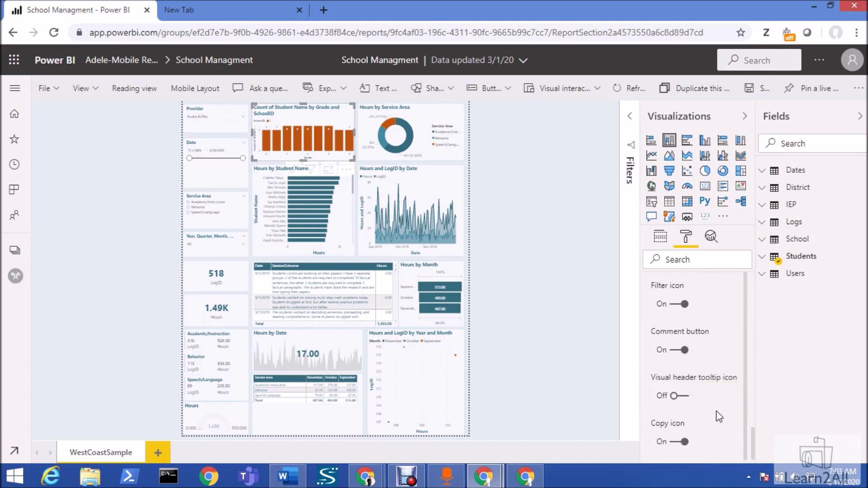
left_click(673, 445)
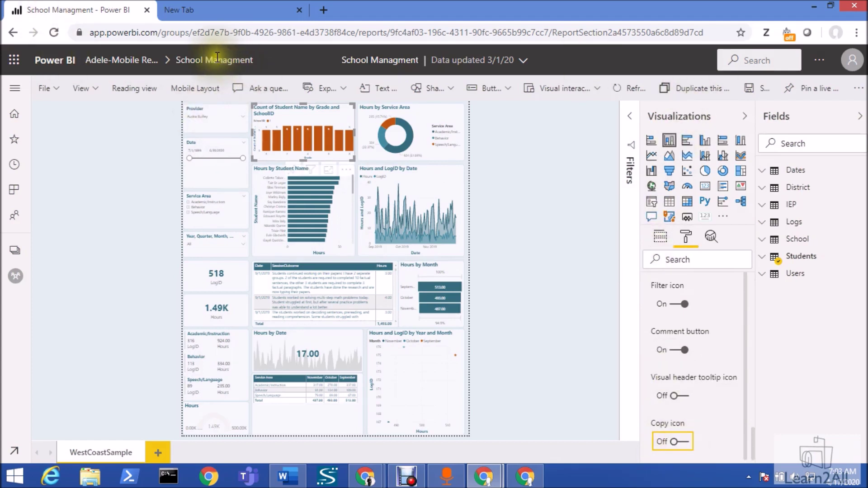
left_click(147, 63)
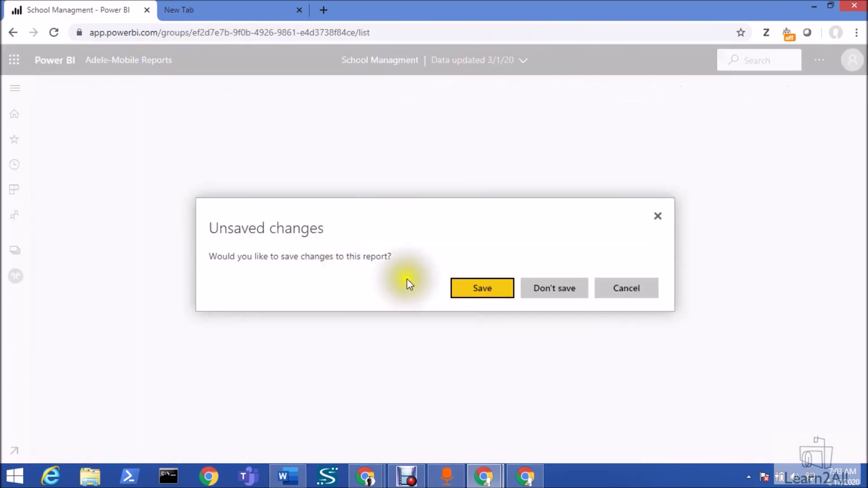
Save the report changes and reopen School Managment from the workspace list
left_click(485, 293)
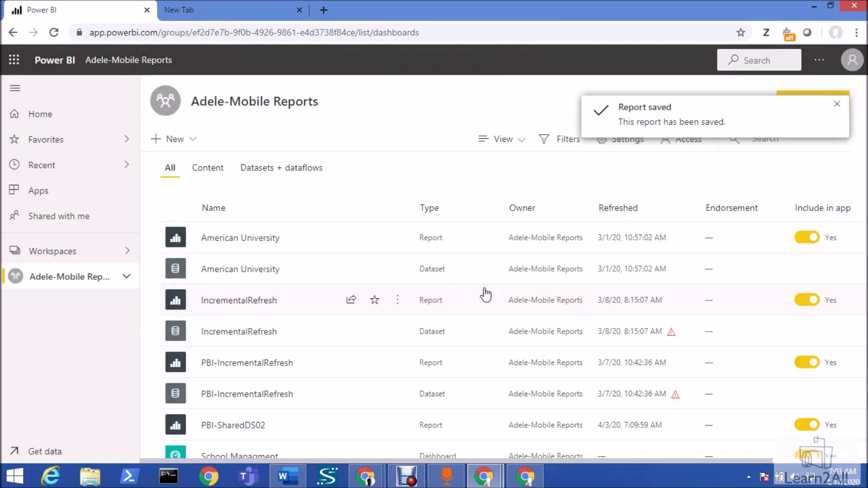
scroll(255, 386, "down", 1)
scroll(255, 386, "down", 3)
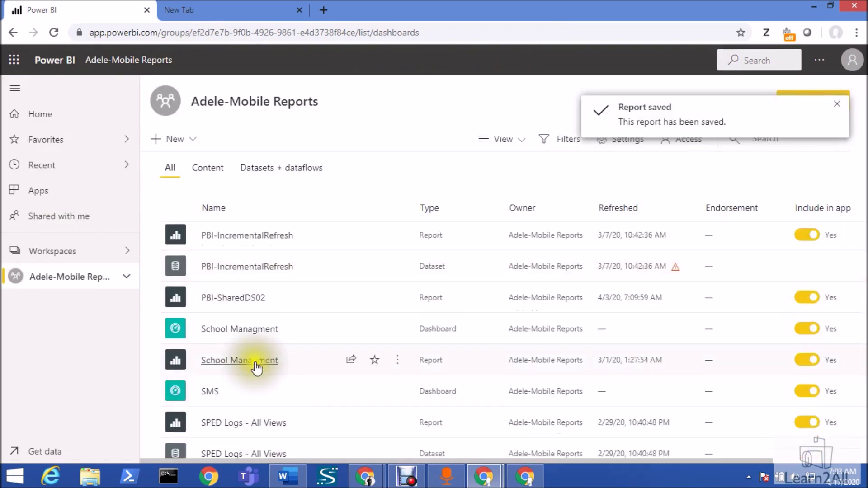
left_click(255, 361)
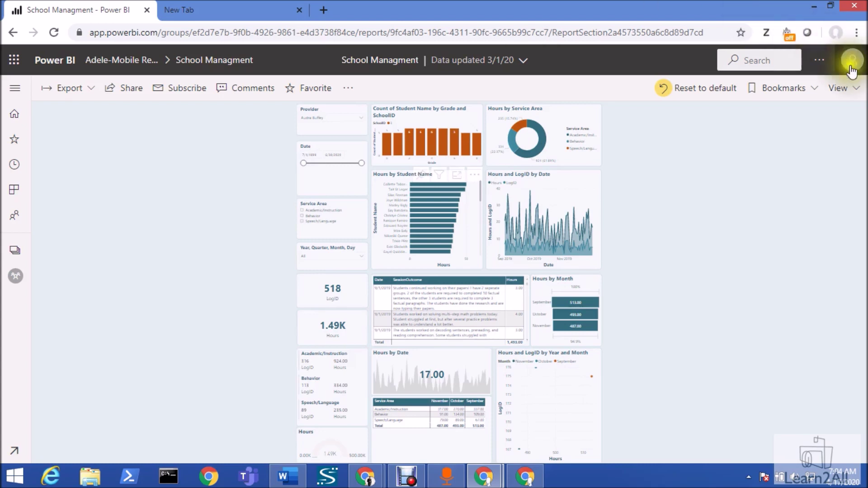
Go to the Power BI Admin portal's Tenant settings through the account Settings menu
left_click(818, 62)
left_click(783, 125)
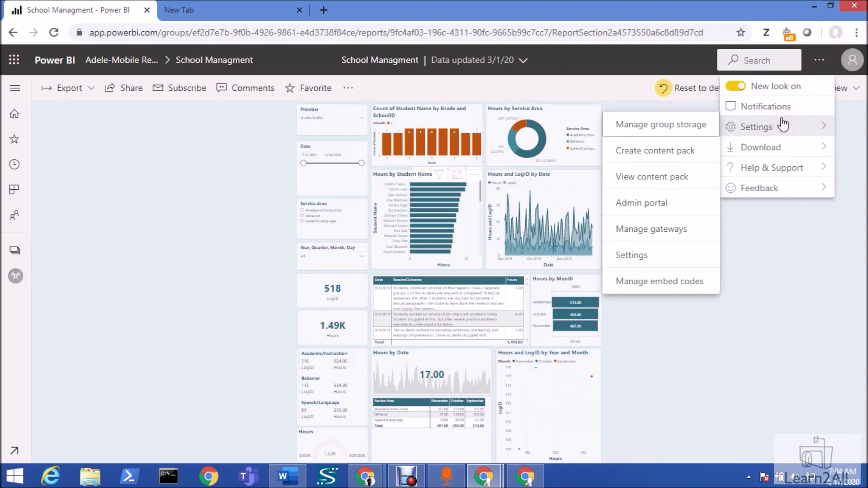
left_click(631, 213)
left_click(199, 202)
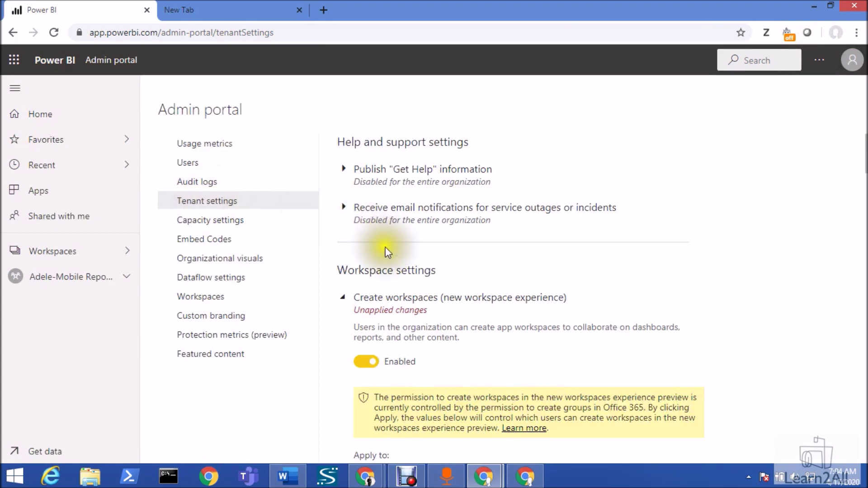
Expand the Copy and paste visuals tenant setting and try applying it to Specific security groups
scroll(395, 315, "down", 10)
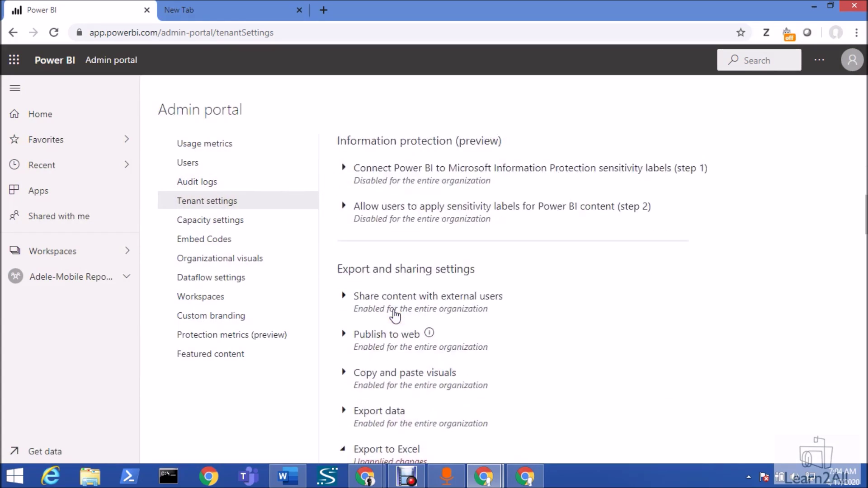
scroll(395, 315, "down", 3)
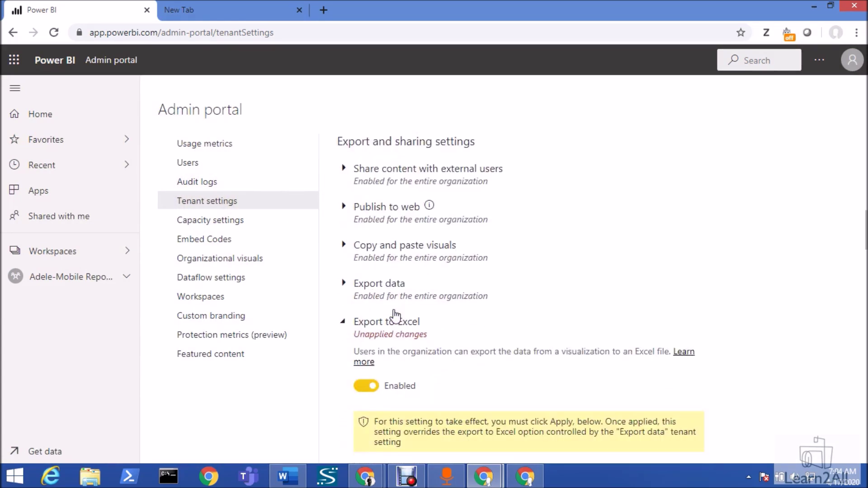
left_click(344, 246)
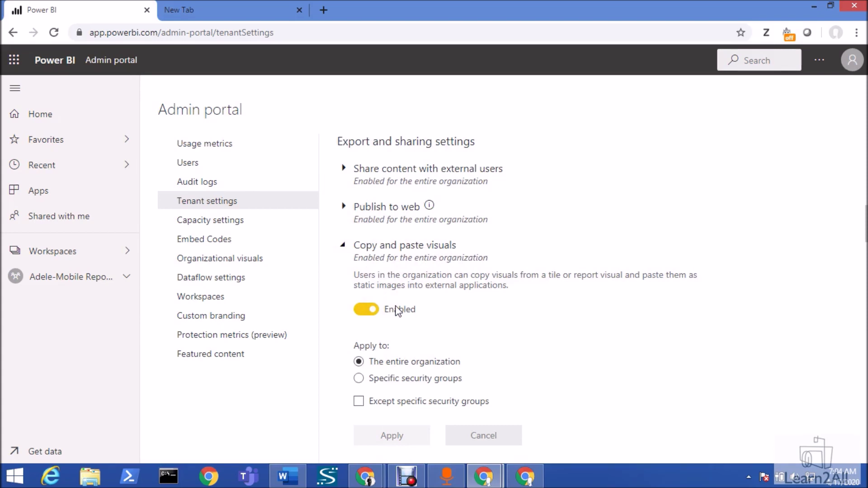
left_click(371, 378)
scroll(373, 373, "down", 3)
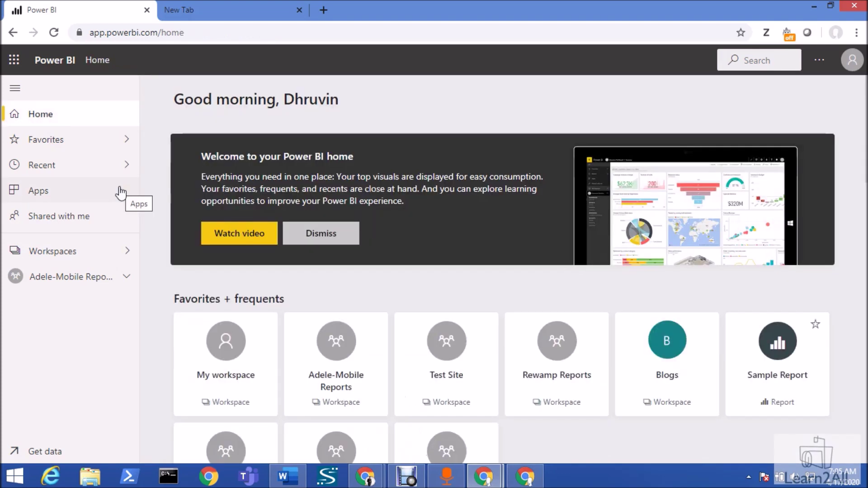
Switch from Power BI to the browser window showing the Learn2All YouTube channel home page
left_click(97, 189)
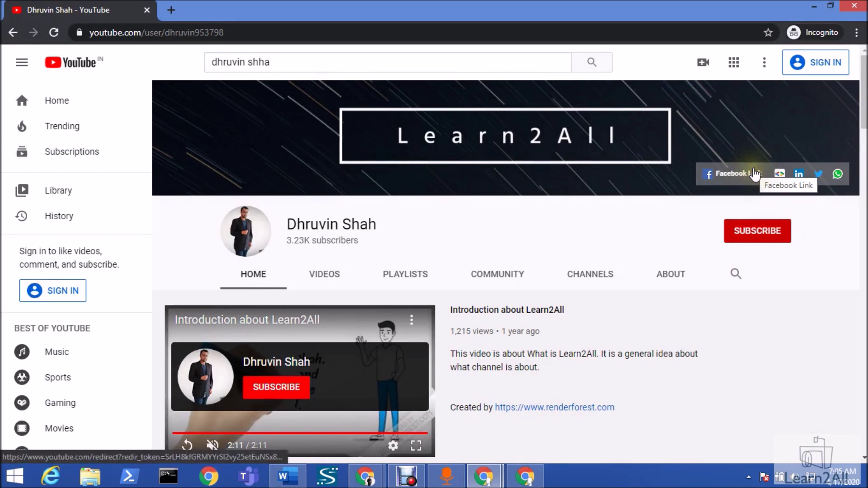
Open the banner's Get Whatsapp Updates form in a new tab, then return to the YouTube channel
left_click(780, 176)
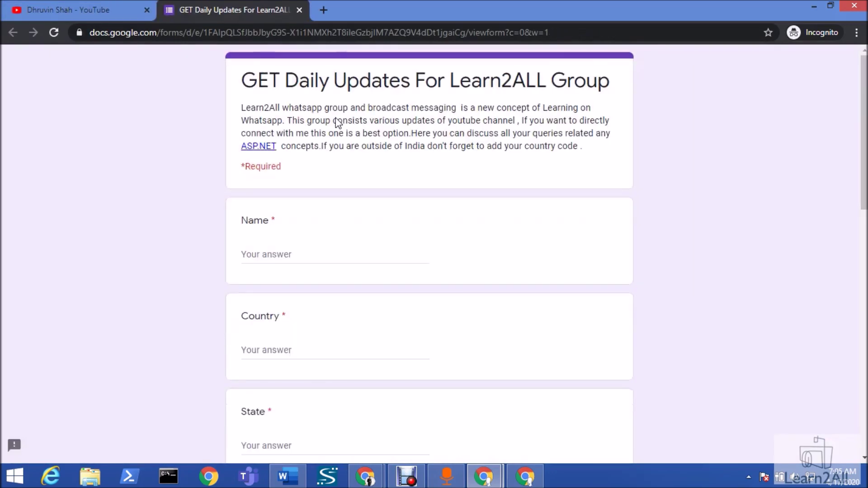
left_click(110, 5)
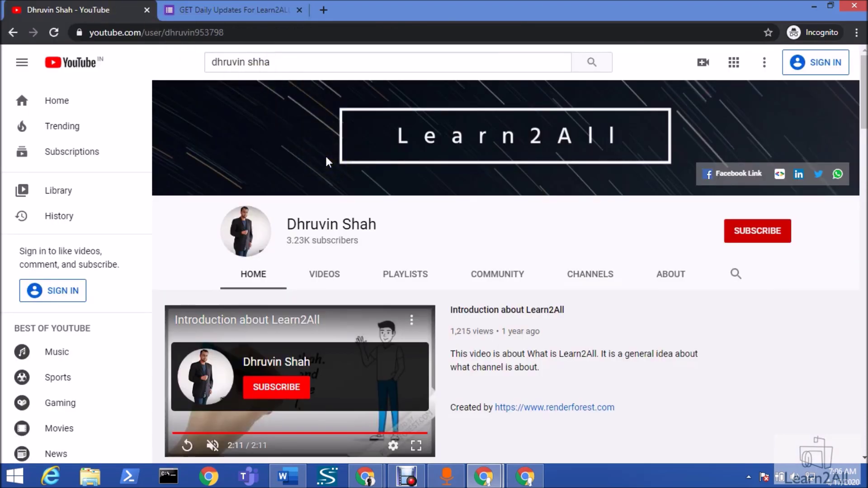